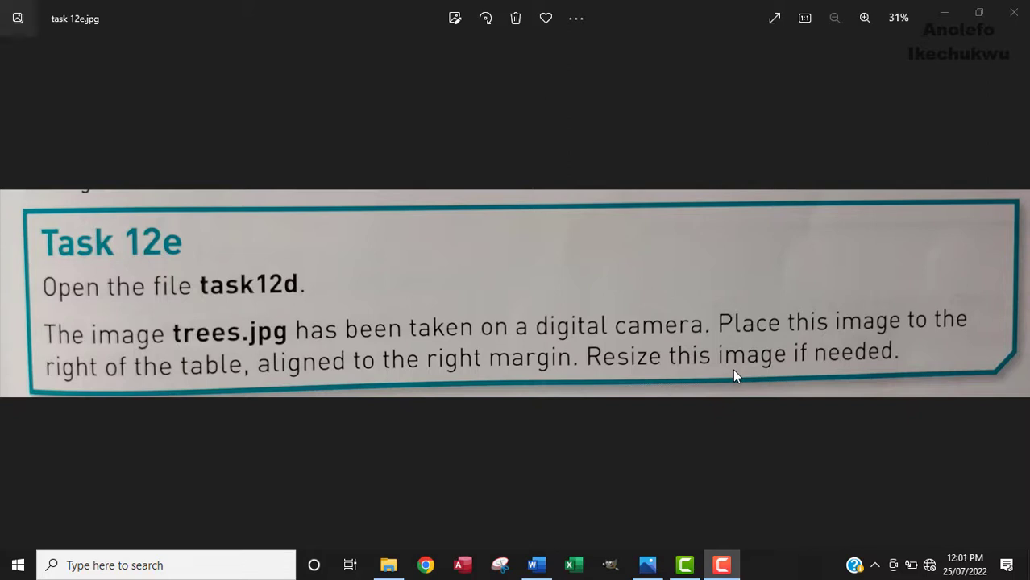
# Step: Minimize the Photos window showing the task 12e instructions
pyautogui.click(944, 13)
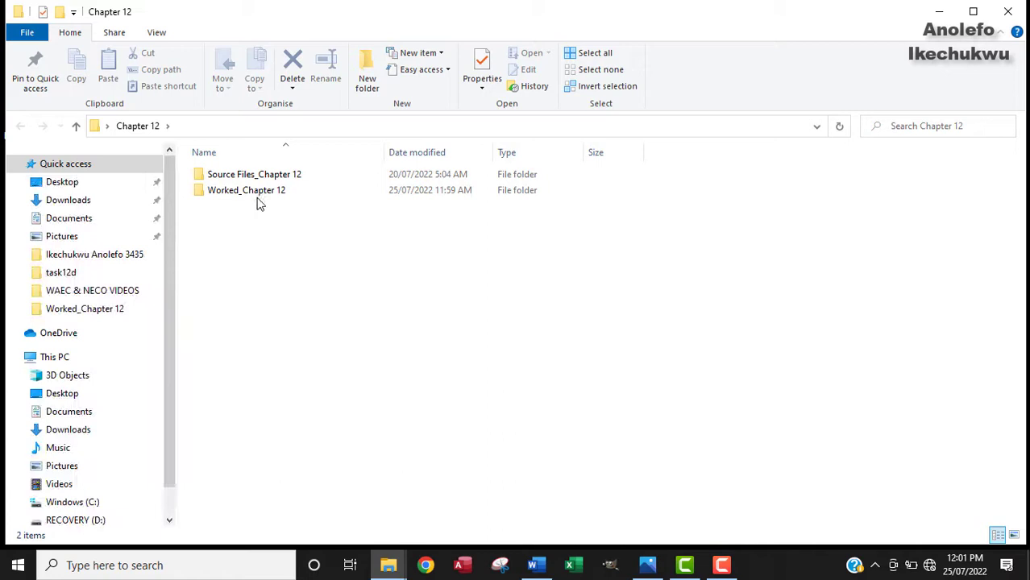
# Step: Open task12d.docx from the Worked_Chapter 12 folder in Word
pyautogui.doubleClick(260, 194)
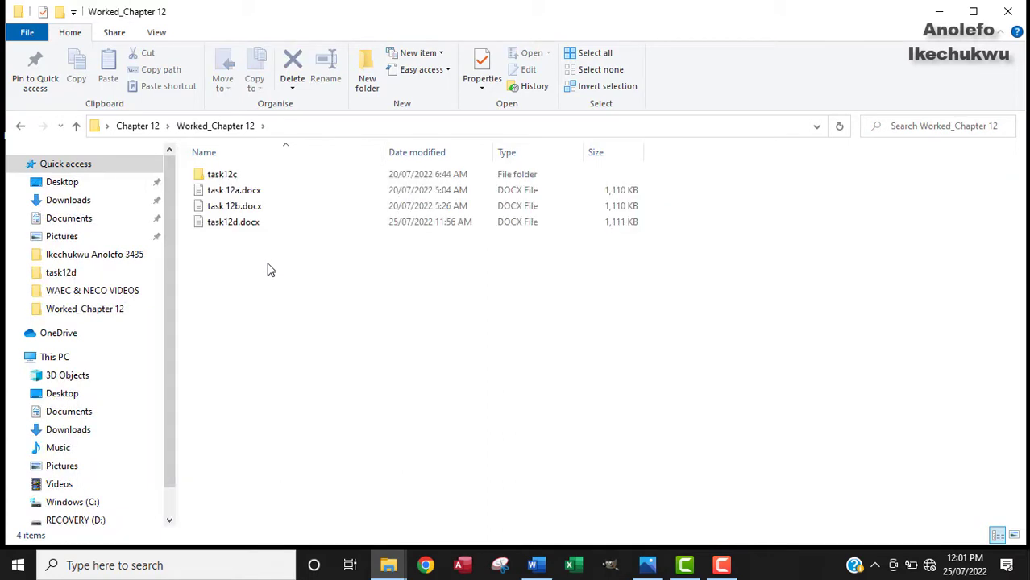
pyautogui.doubleClick(236, 222)
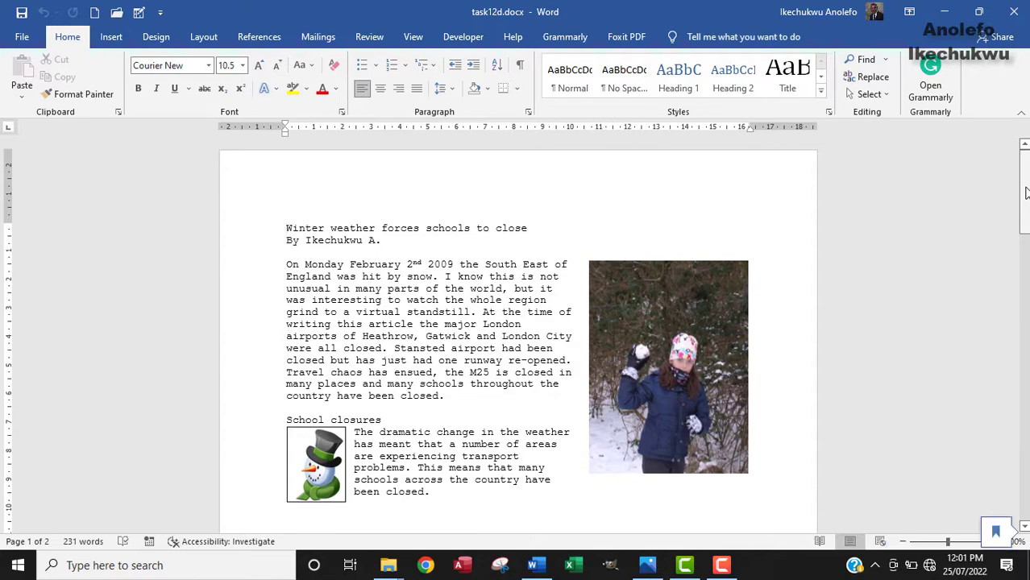
# Step: Save the article as task12e.docx in the Worked_Chapter 12 folder
pyautogui.click(21, 36)
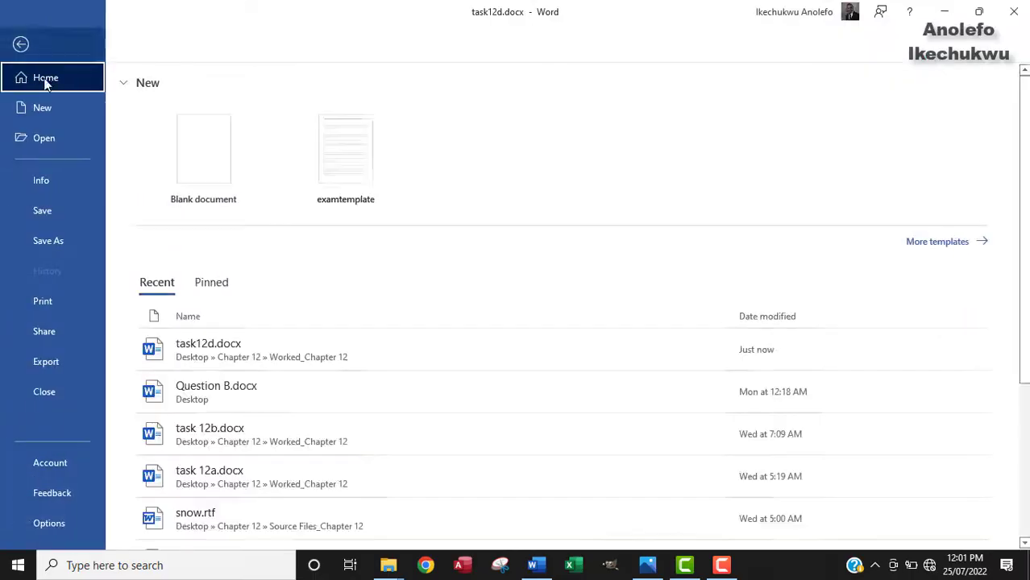
pyautogui.click(47, 240)
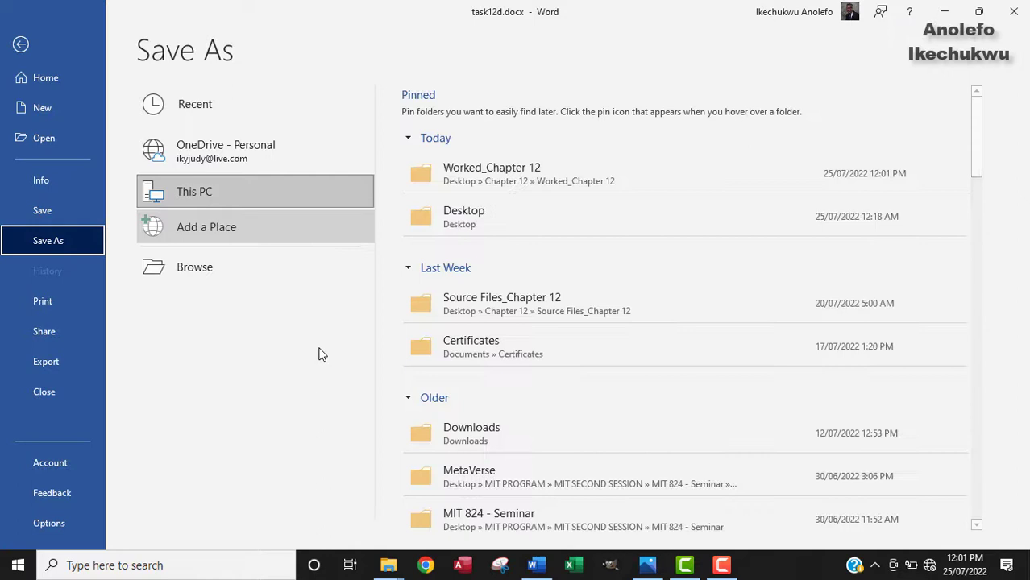
pyautogui.click(483, 173)
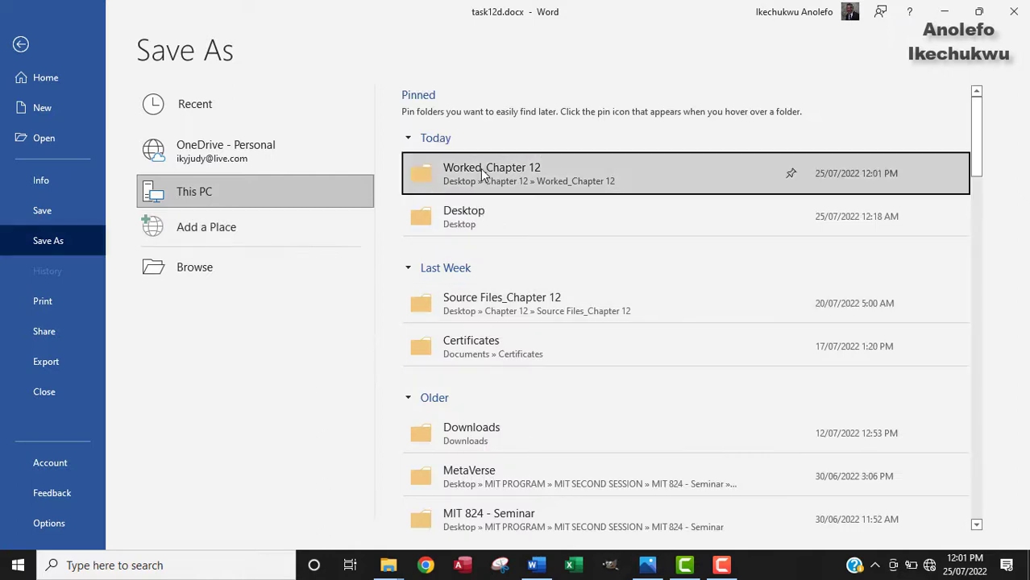
pyautogui.click(482, 174)
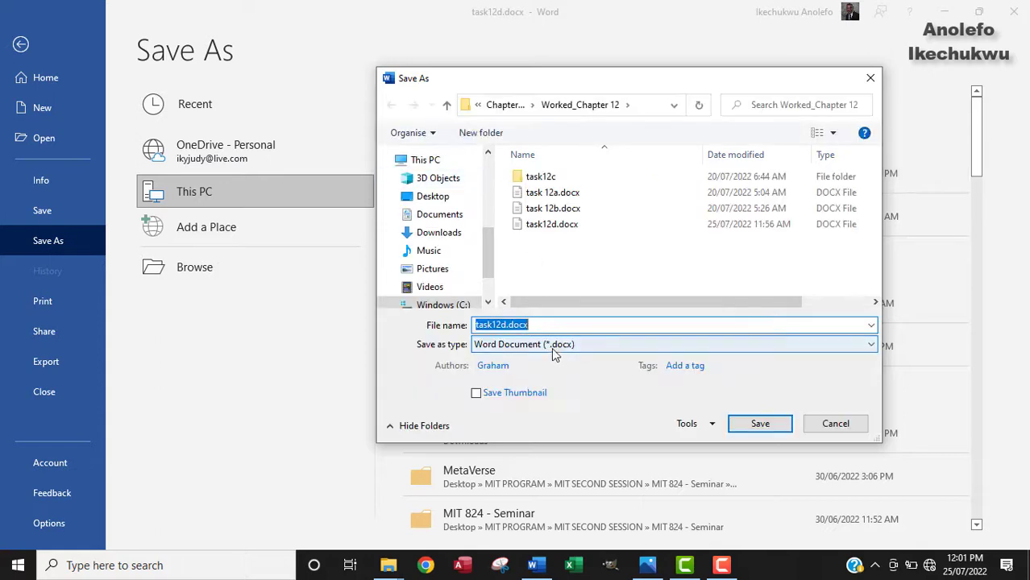
pyautogui.click(558, 325)
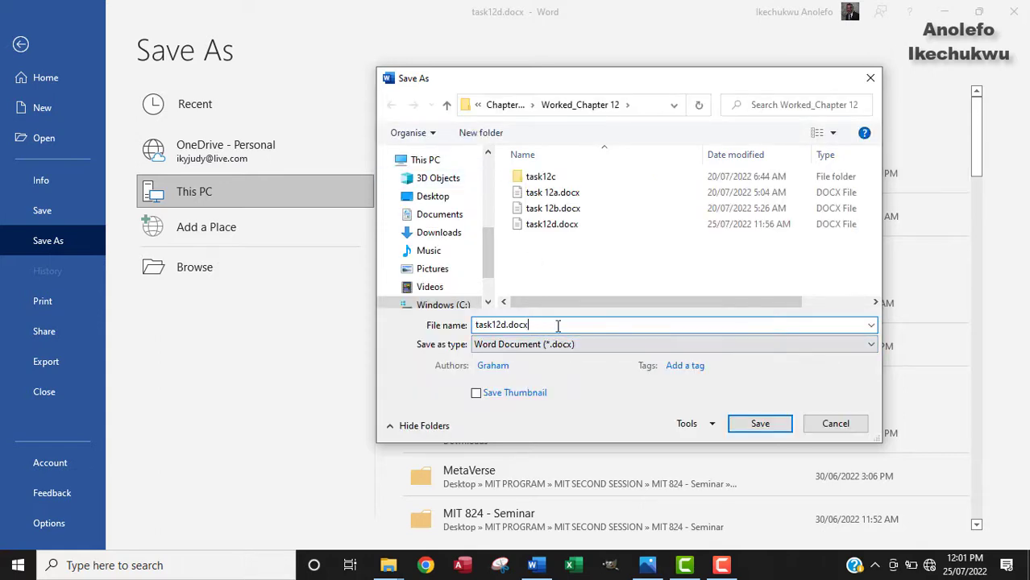
pyautogui.press('BackSpace')
pyautogui.press('BackSpace')
pyautogui.press('BackSpace')
pyautogui.press('BackSpace')
pyautogui.press('BackSpace')
pyautogui.press('BackSpace')
pyautogui.write('e')
pyautogui.click(760, 423)
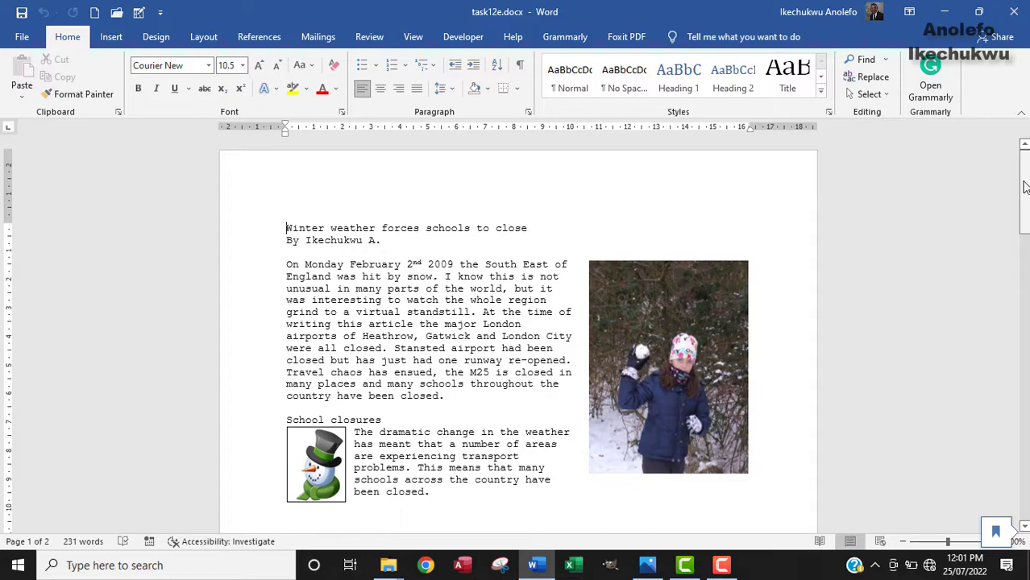
pyautogui.moveTo(1024, 186)
pyautogui.mouseDown()
pyautogui.moveTo(1015, 392)
pyautogui.moveTo(1019, 357)
pyautogui.mouseUp()
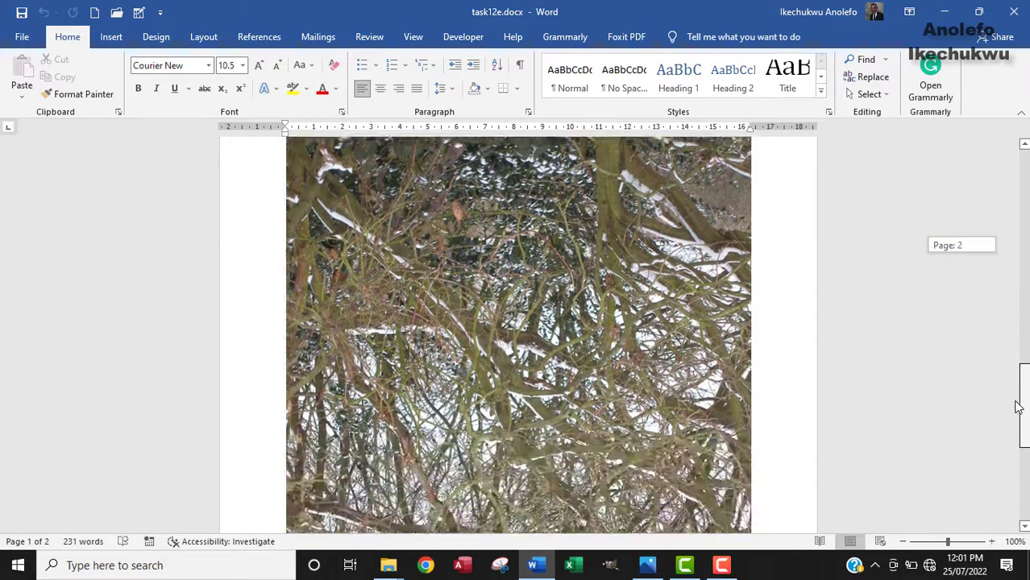
pyautogui.moveTo(1020, 357); pyautogui.dragTo(1020, 411)
pyautogui.click(643, 357)
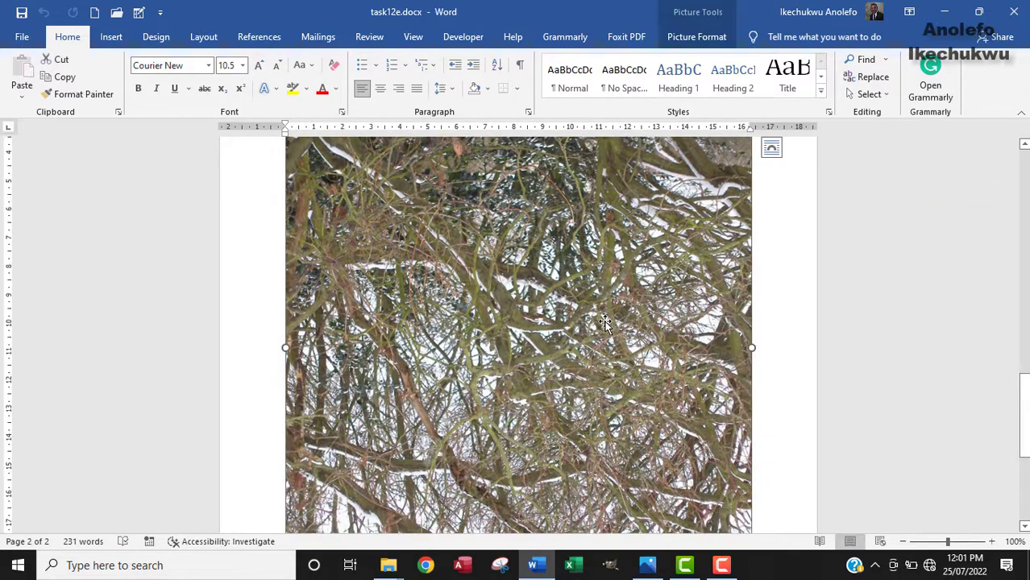
pyautogui.scroll(3, 610, 321)
pyautogui.scroll(5, 610, 321)
pyautogui.scroll(5, 612, 323)
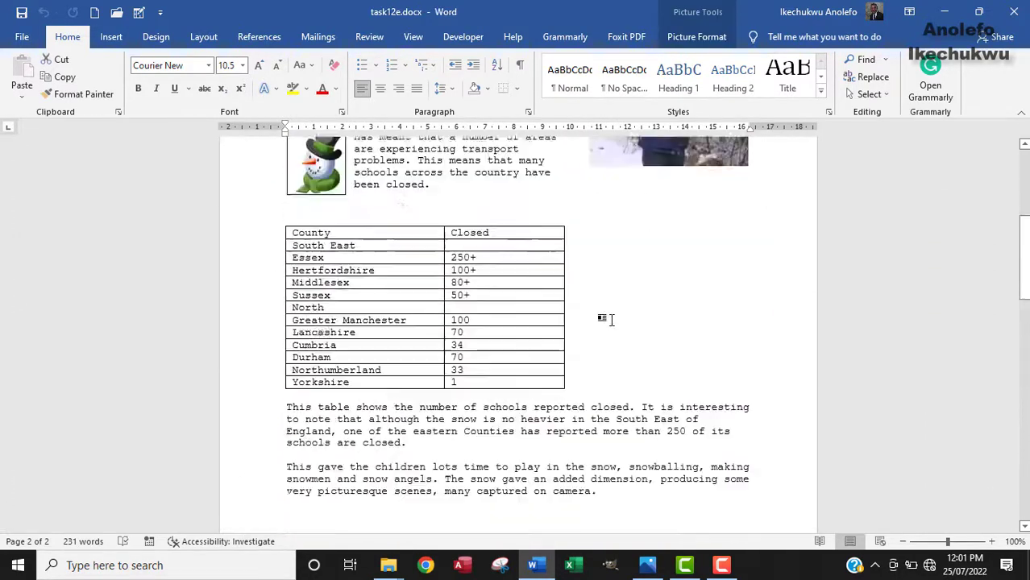
pyautogui.scroll(4, 645, 362)
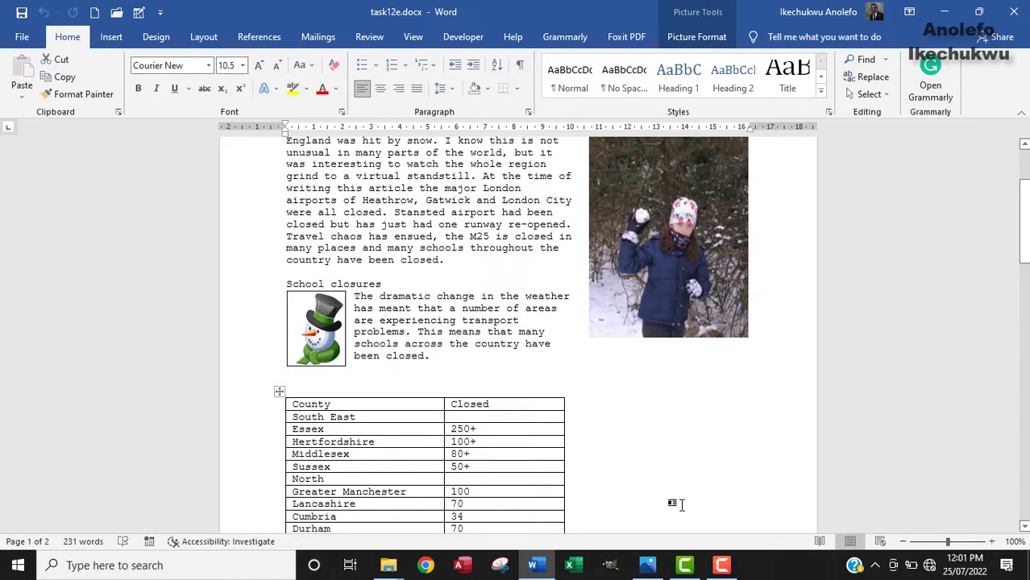
pyautogui.click(649, 568)
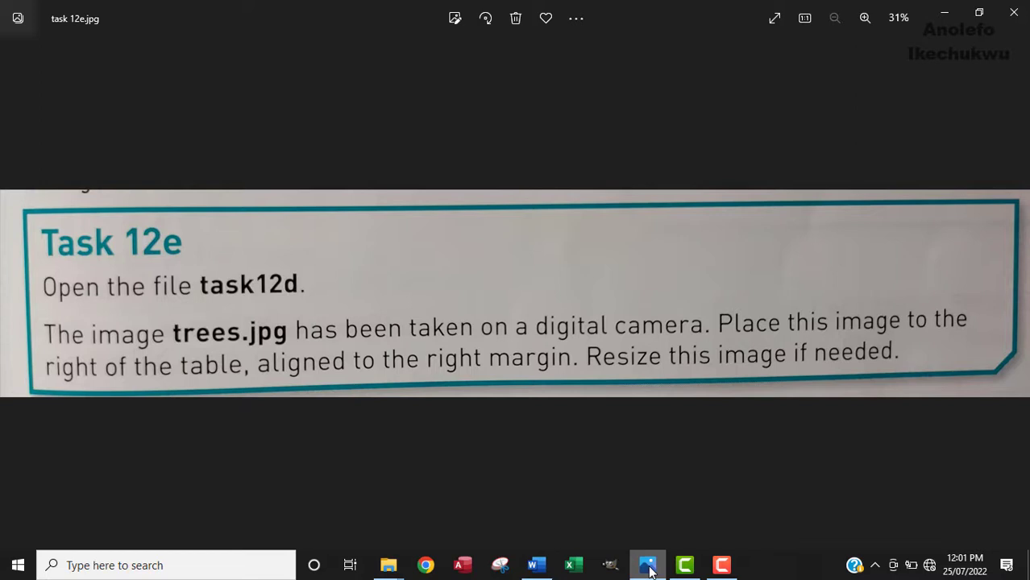
pyautogui.click(535, 564)
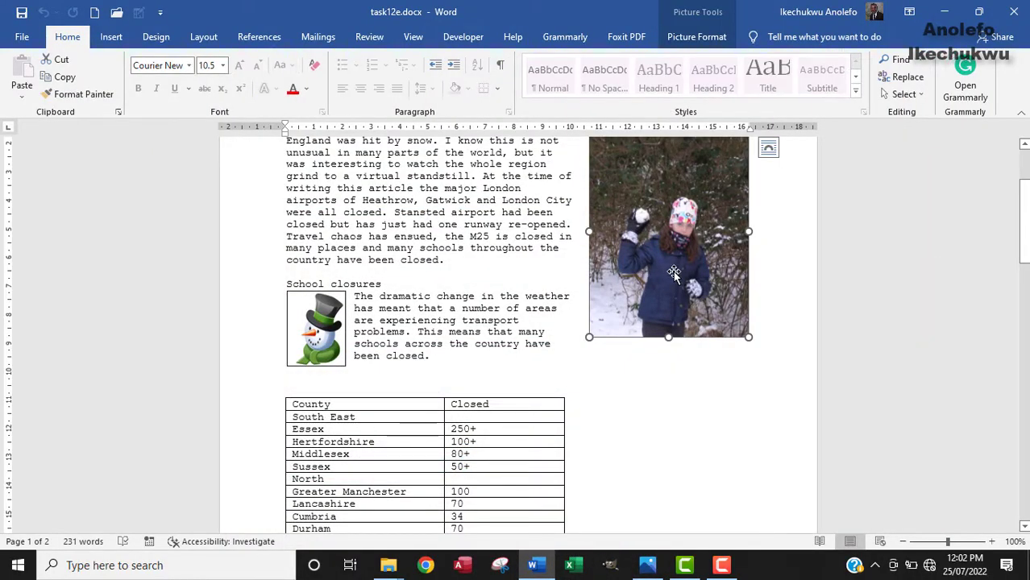
pyautogui.scroll(-10, 620, 380)
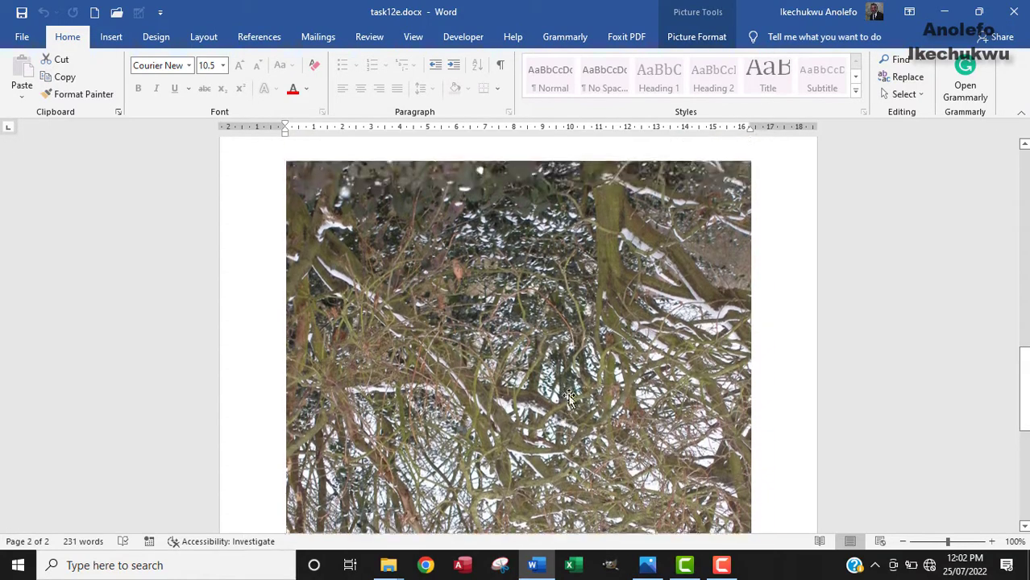
pyautogui.scroll(3, 574, 335)
# Step: Select the trees picture and drag its corner inward to shrink it to a small size
pyautogui.click(574, 386)
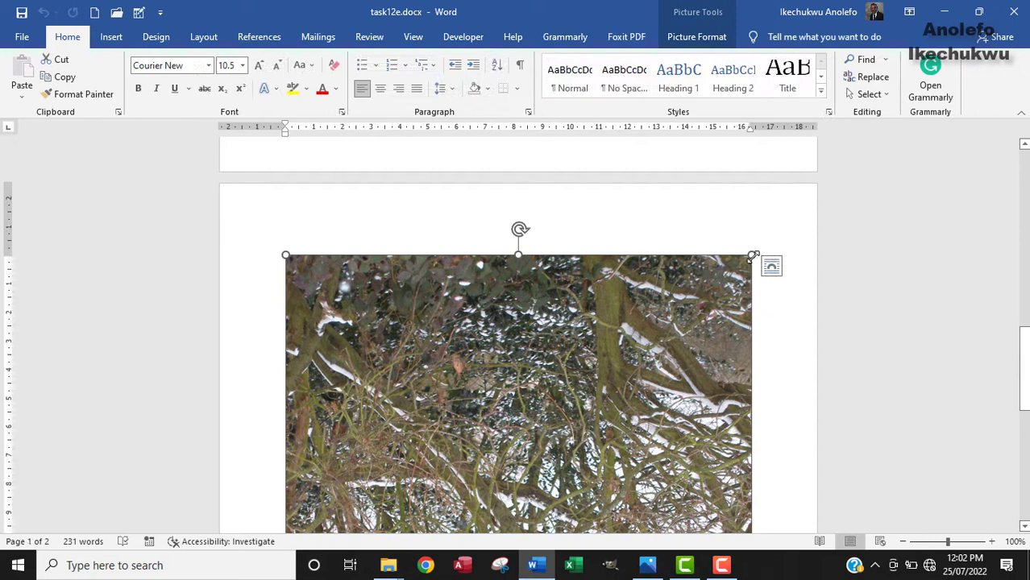
pyautogui.moveTo(752, 256); pyautogui.dragTo(499, 242)
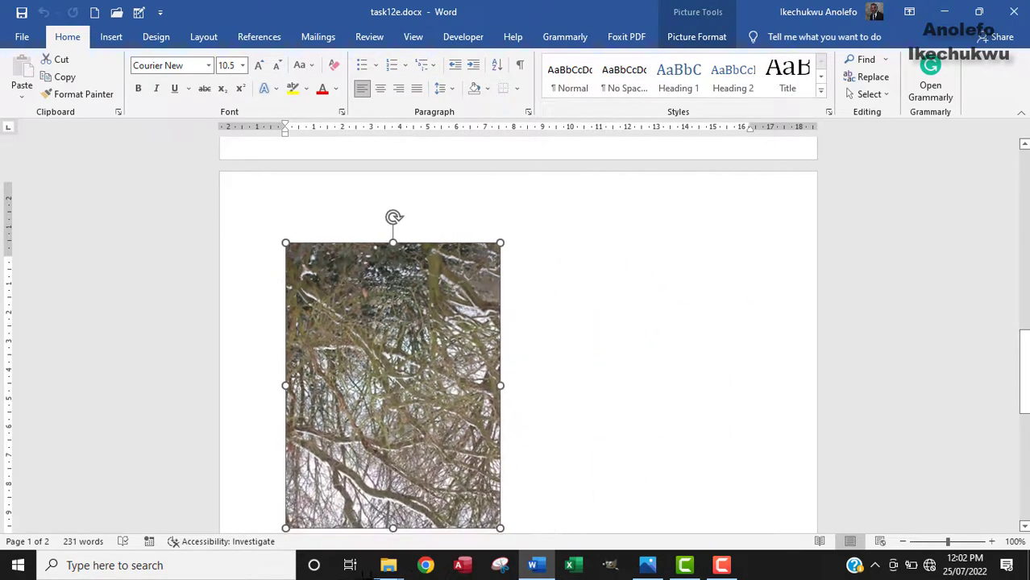
pyautogui.scroll(-3, 562, 396)
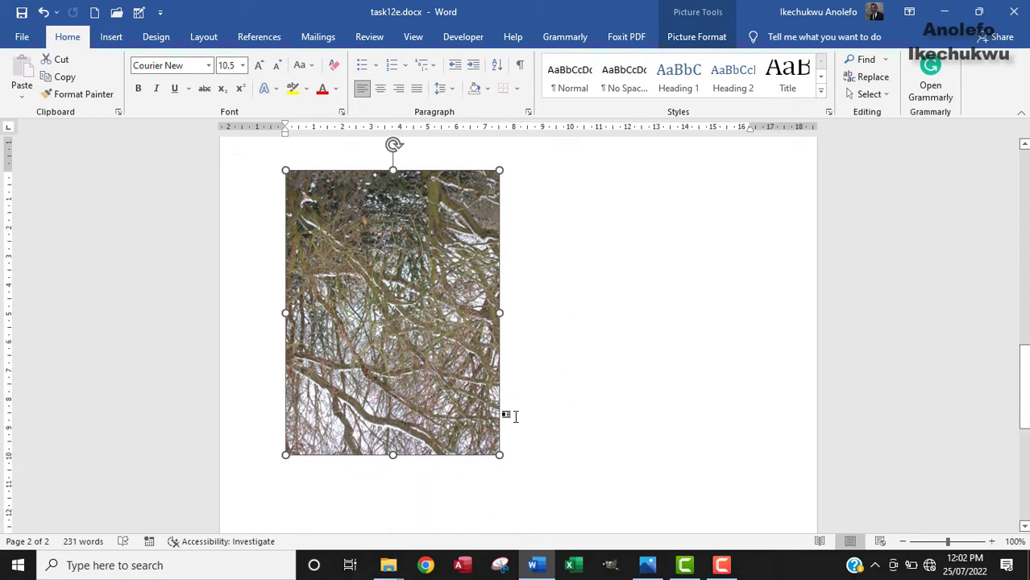
pyautogui.moveTo(500, 451)
pyautogui.mouseDown()
pyautogui.moveTo(439, 390)
pyautogui.moveTo(427, 357)
pyautogui.mouseUp()
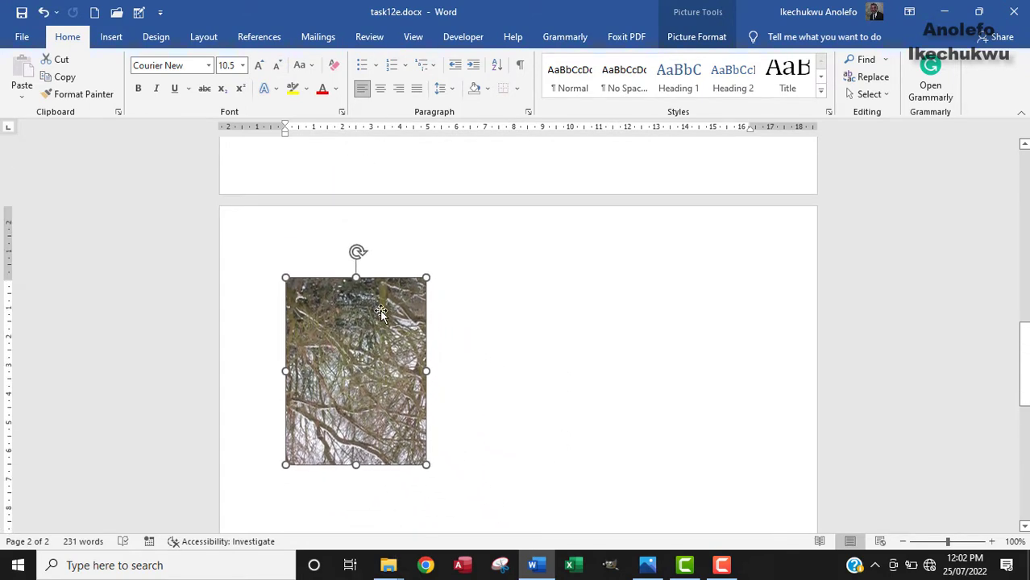
pyautogui.scroll(3, 381, 312)
pyautogui.scroll(3, 385, 370)
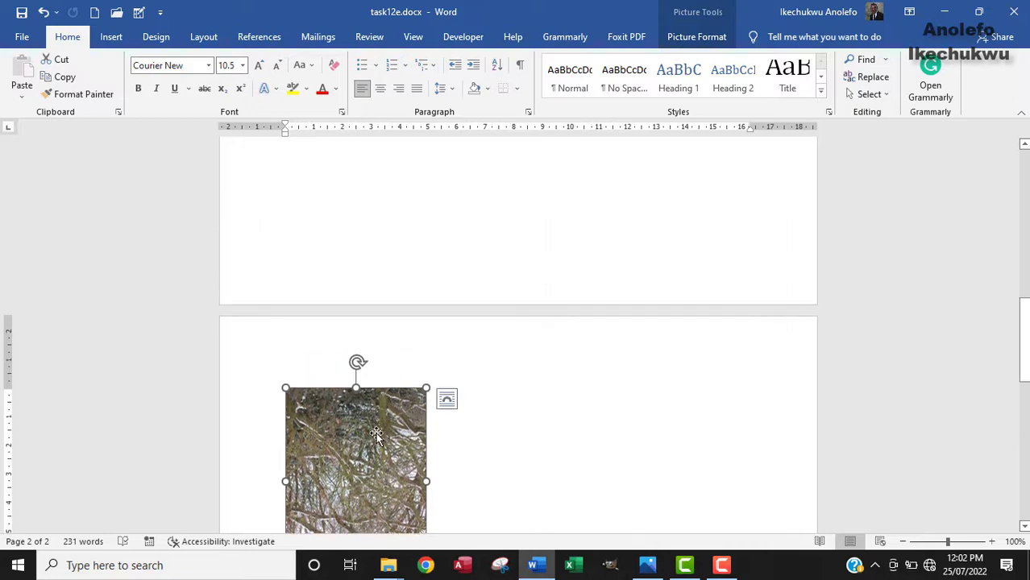
# Step: Wrap text squarely around the trees photo and enlarge it slightly beside the table
pyautogui.click(447, 398)
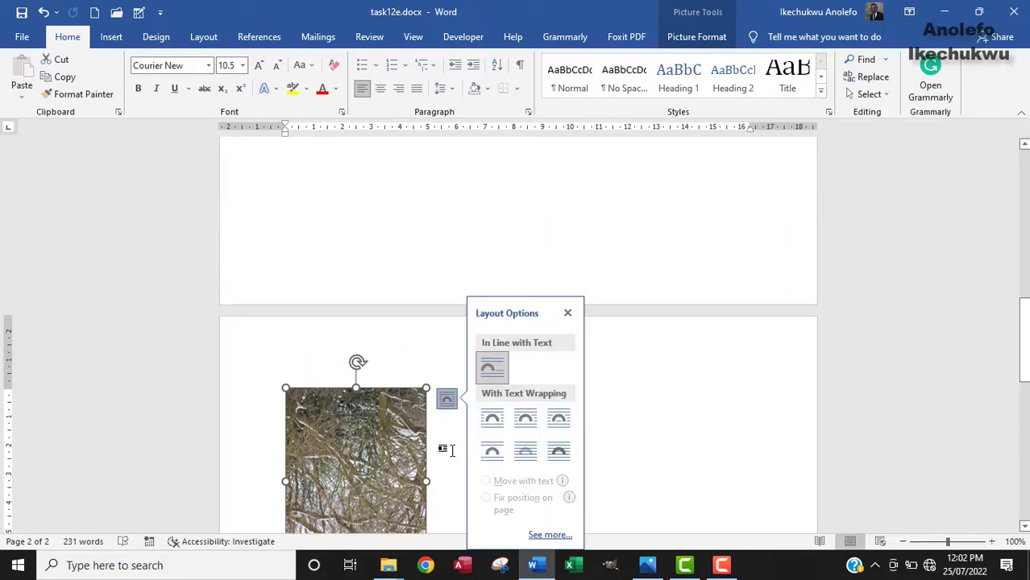
pyautogui.click(524, 423)
pyautogui.hotkey('ctrl', 'z')
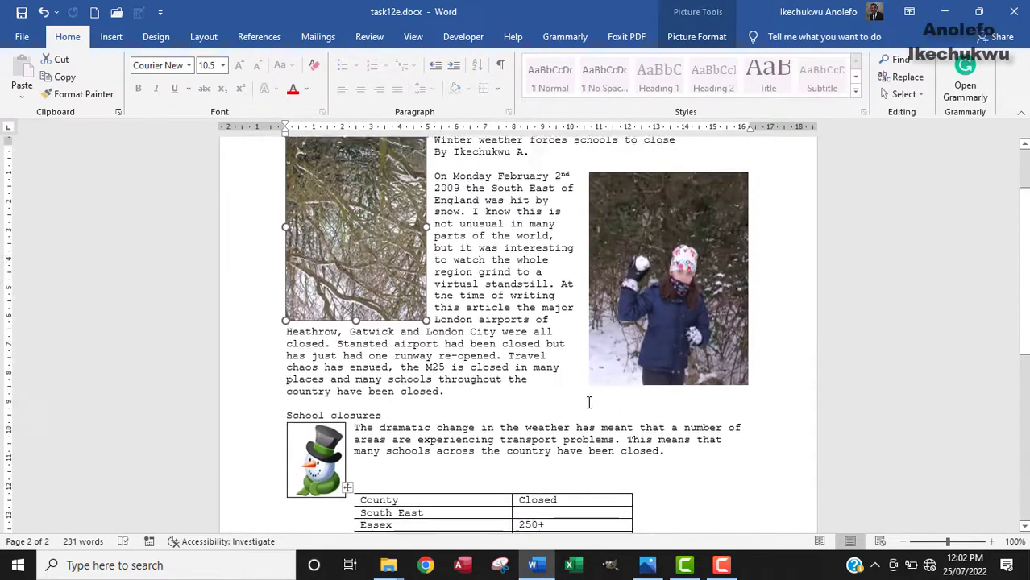
pyautogui.moveTo(415, 339); pyautogui.dragTo(664, 403)
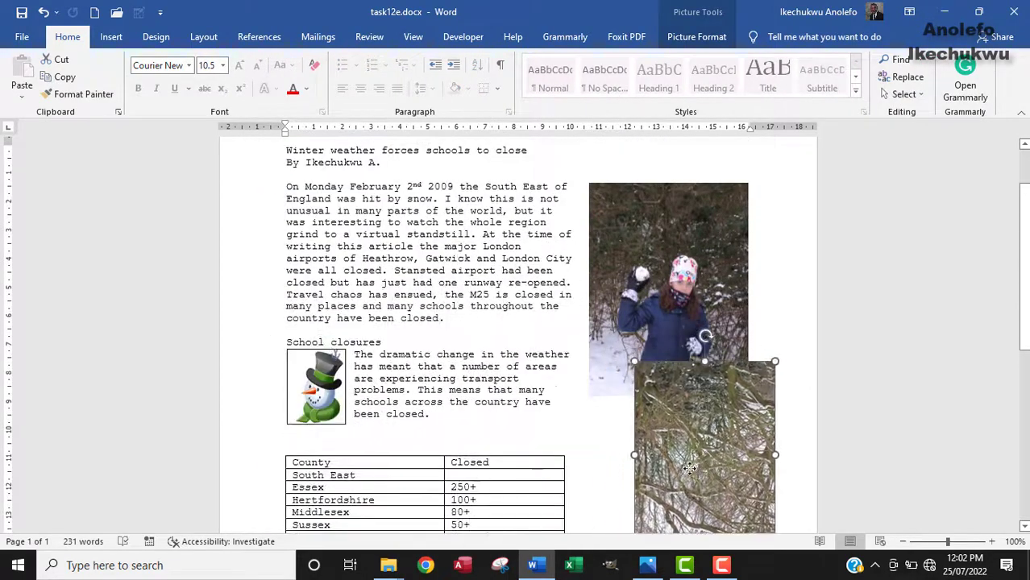
pyautogui.scroll(-5, 694, 434)
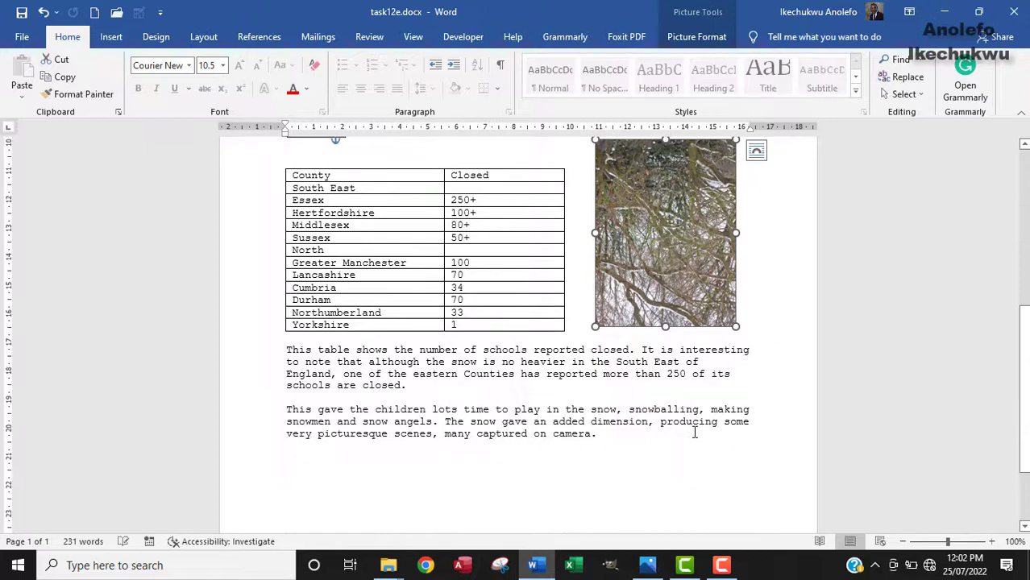
pyautogui.scroll(5, 695, 433)
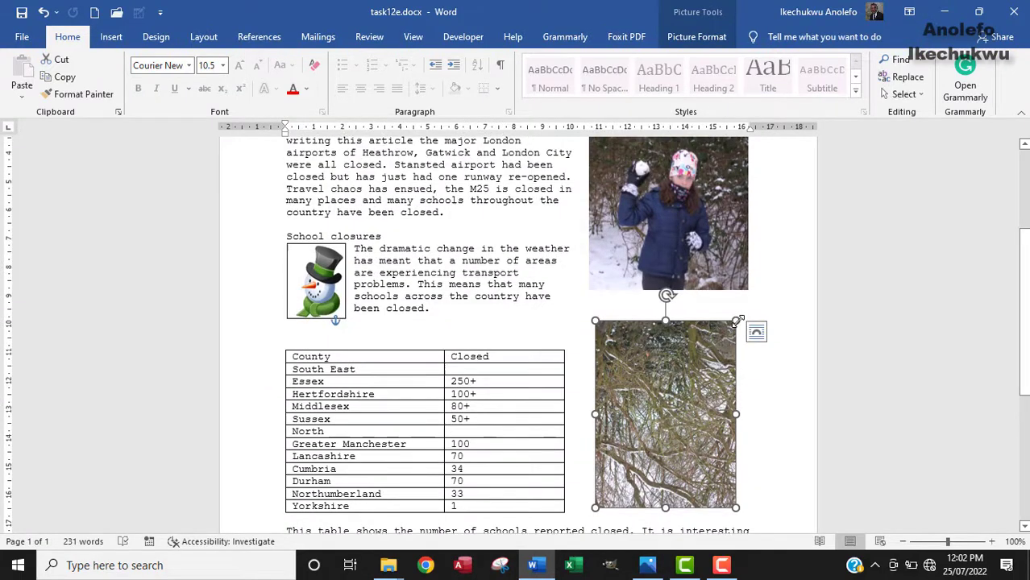
pyautogui.moveTo(737, 321); pyautogui.dragTo(751, 306)
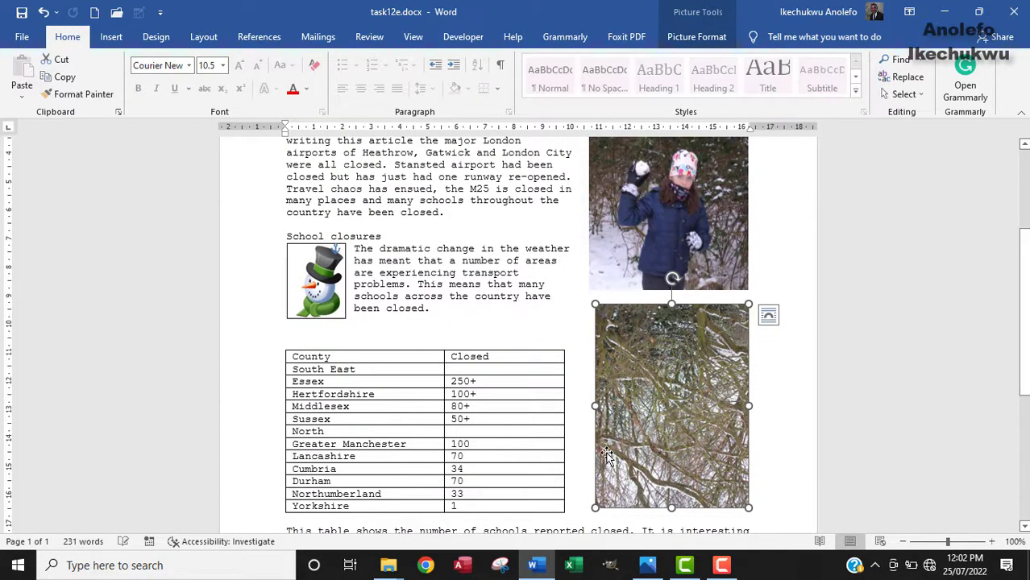
pyautogui.scroll(-3, 601, 469)
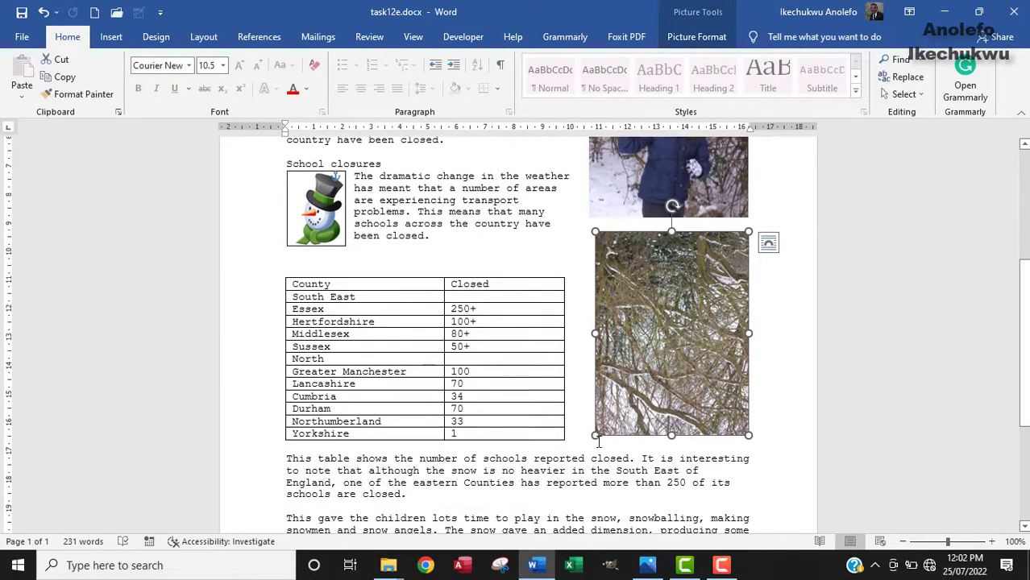
pyautogui.moveTo(596, 435); pyautogui.dragTo(589, 440)
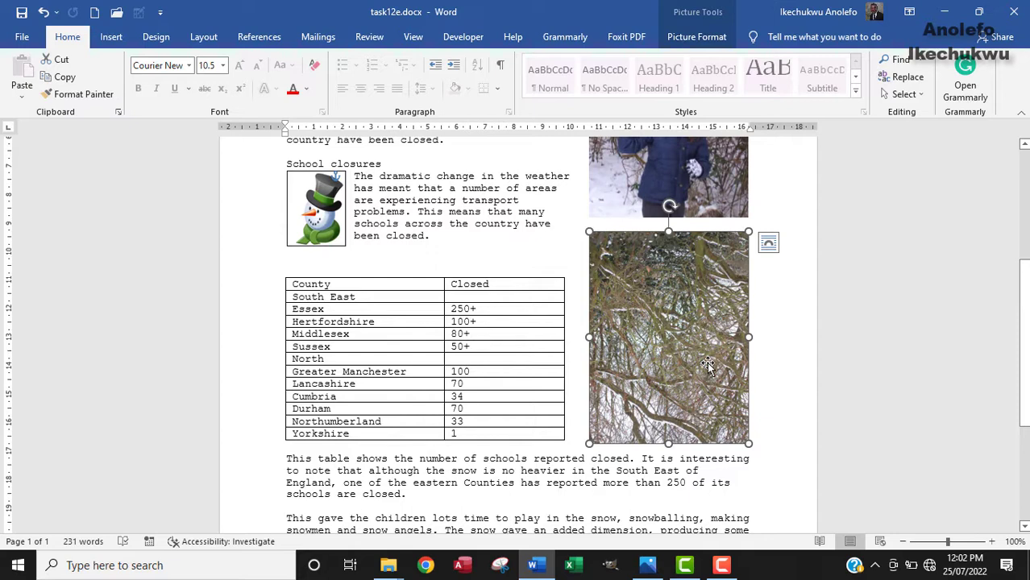
# Step: In Size and Position, align the photo horizontally Right relative to the Margin
pyautogui.rightClick(702, 311)
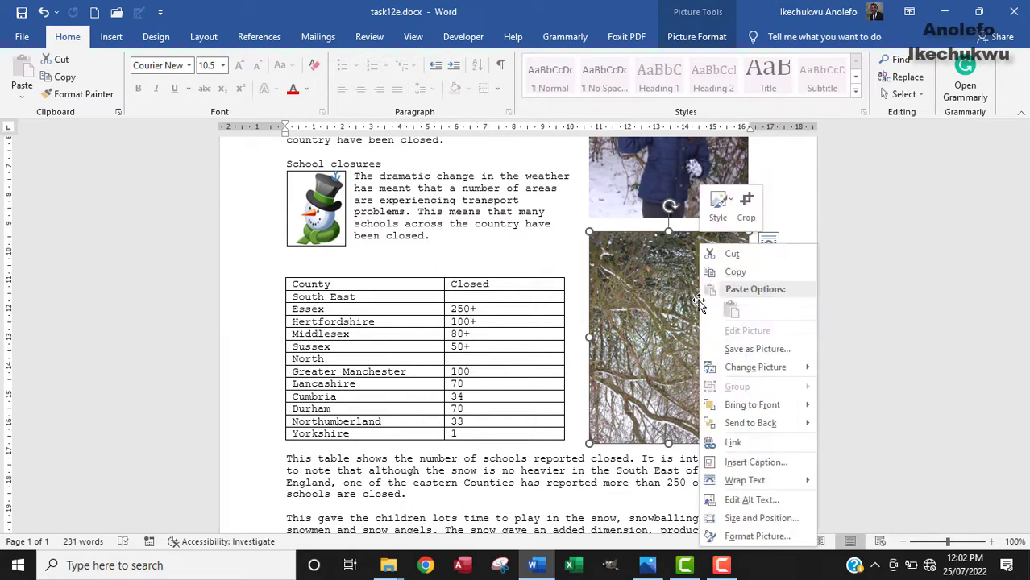
pyautogui.click(739, 520)
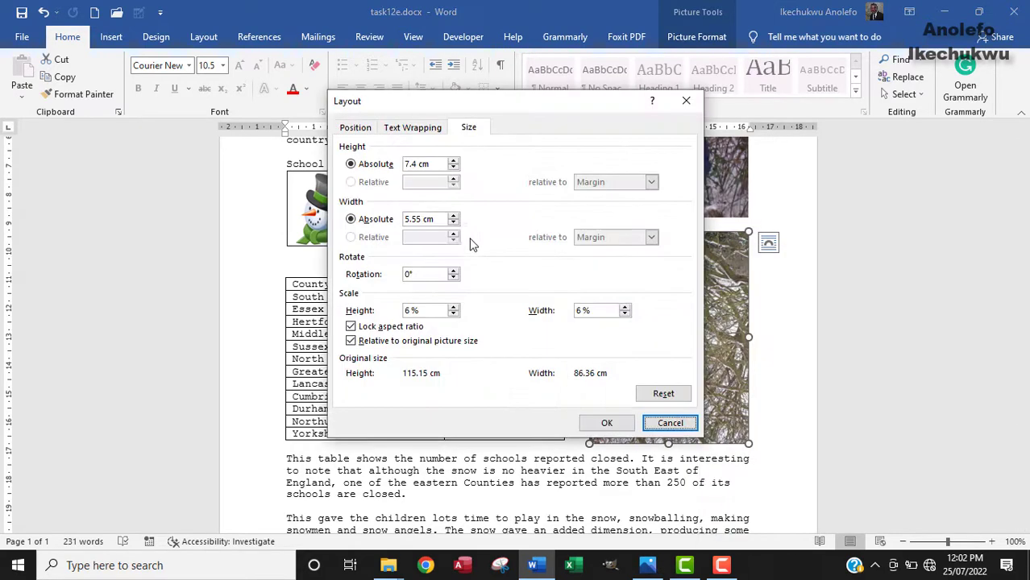
pyautogui.click(356, 127)
pyautogui.click(351, 164)
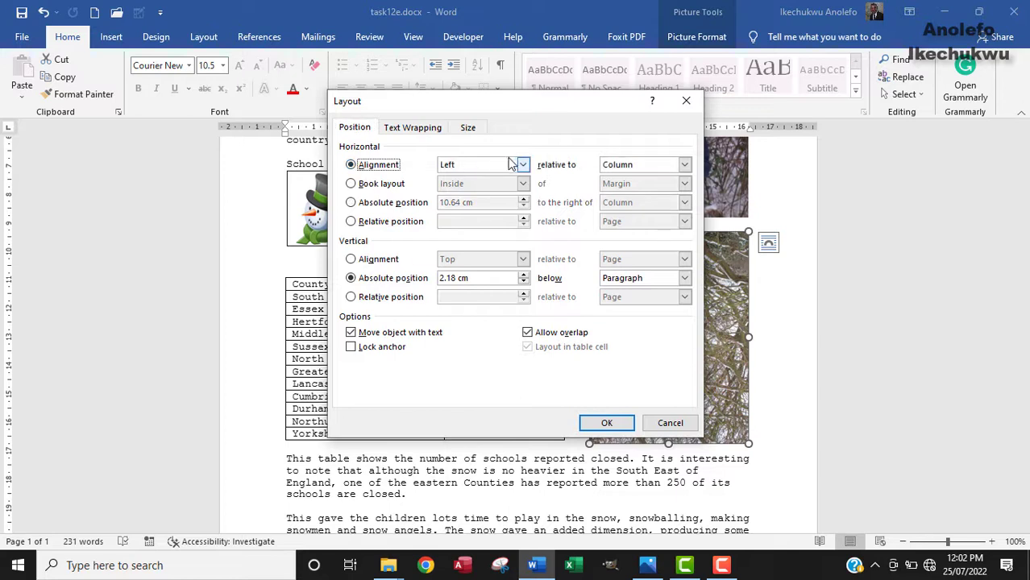
pyautogui.click(522, 165)
pyautogui.click(483, 198)
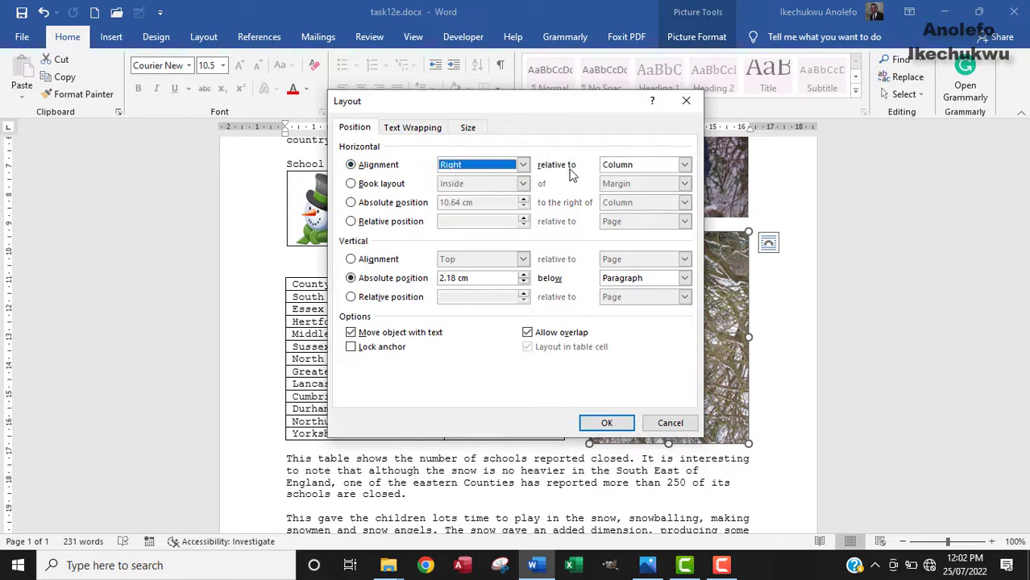
pyautogui.click(683, 164)
pyautogui.click(628, 182)
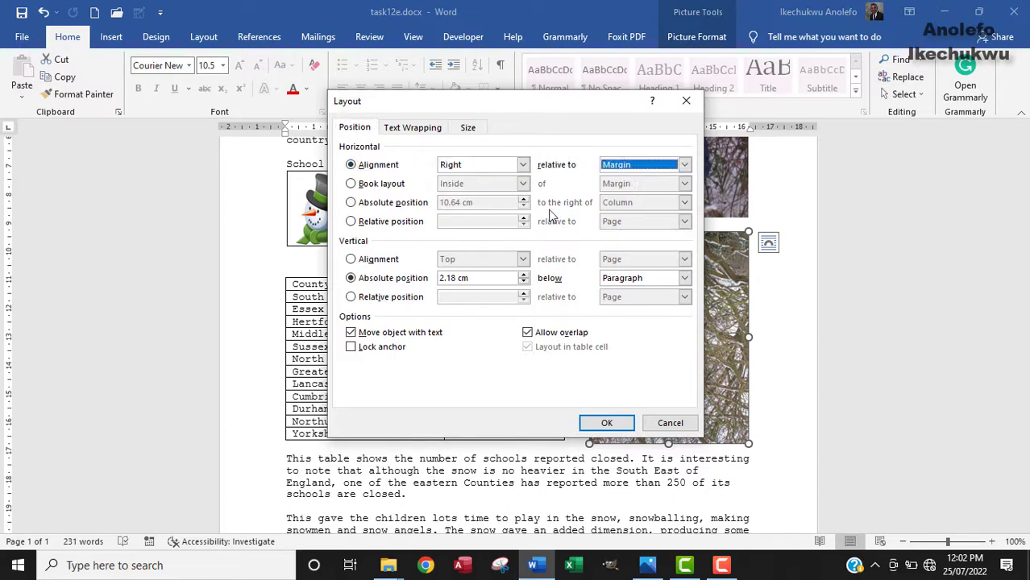
# Step: Align the photo vertically Top relative to the Line and apply the position
pyautogui.click(350, 258)
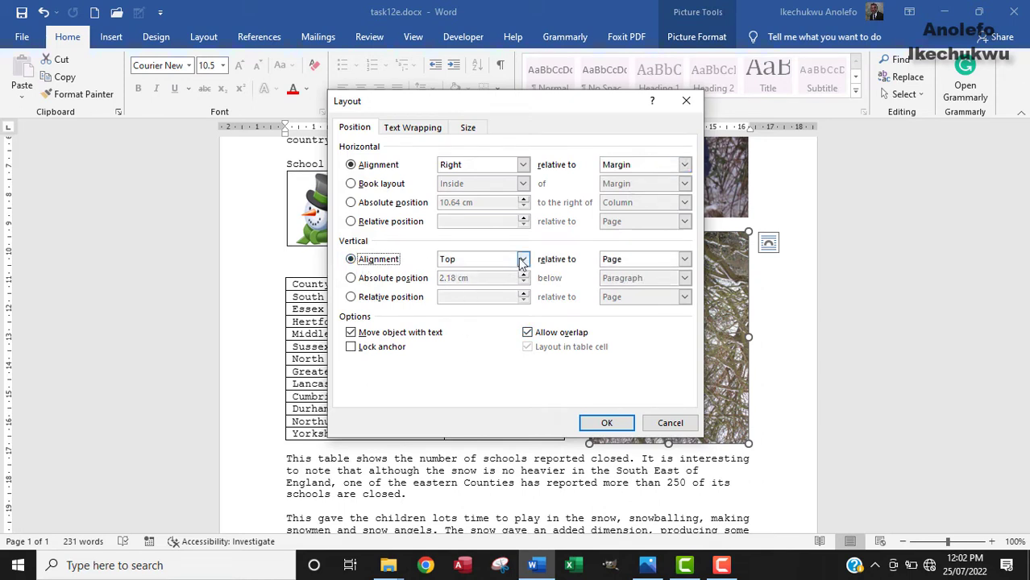
pyautogui.click(684, 259)
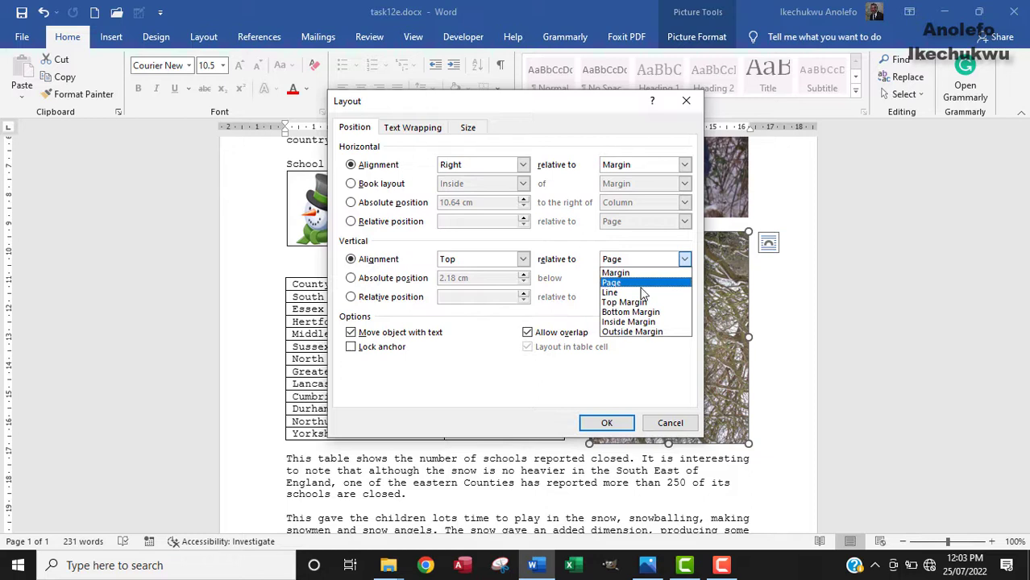
pyautogui.click(610, 291)
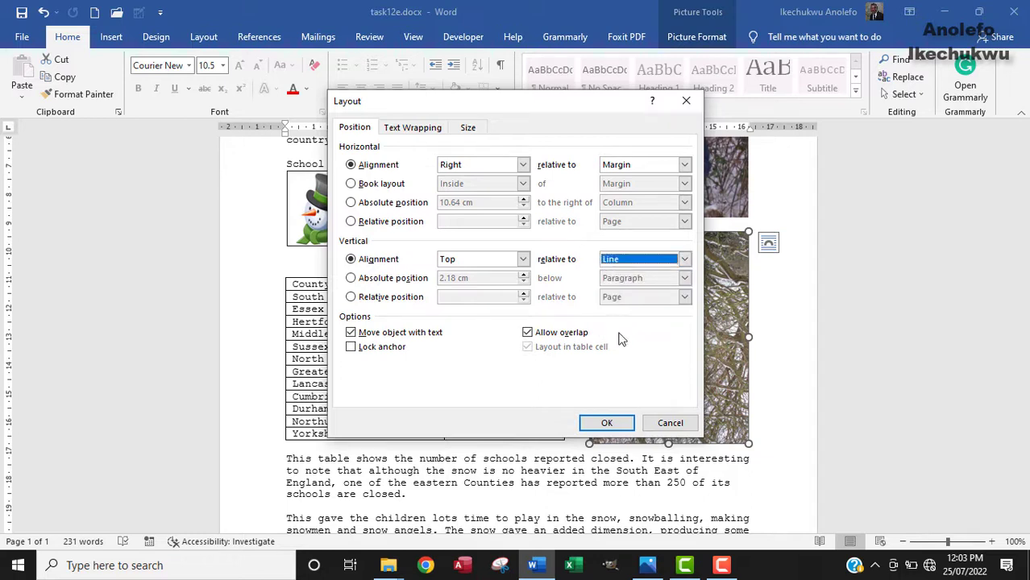
pyautogui.click(606, 423)
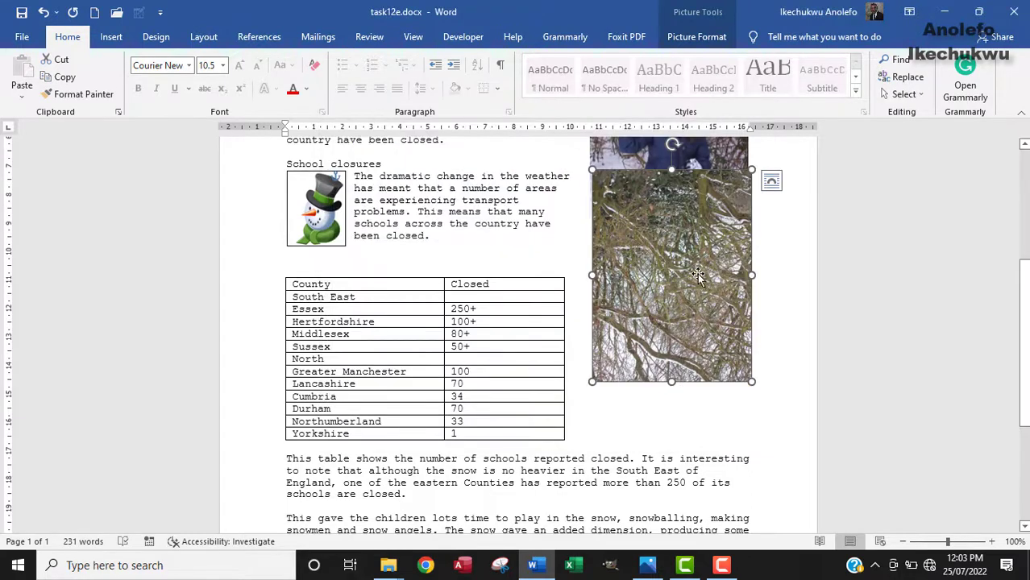
# Step: Nudge the tree photo down beside the table below the snowball photo and reselect it
pyautogui.moveTo(677, 320)
pyautogui.mouseDown()
pyautogui.moveTo(671, 330)
pyautogui.moveTo(681, 328)
pyautogui.mouseUp()
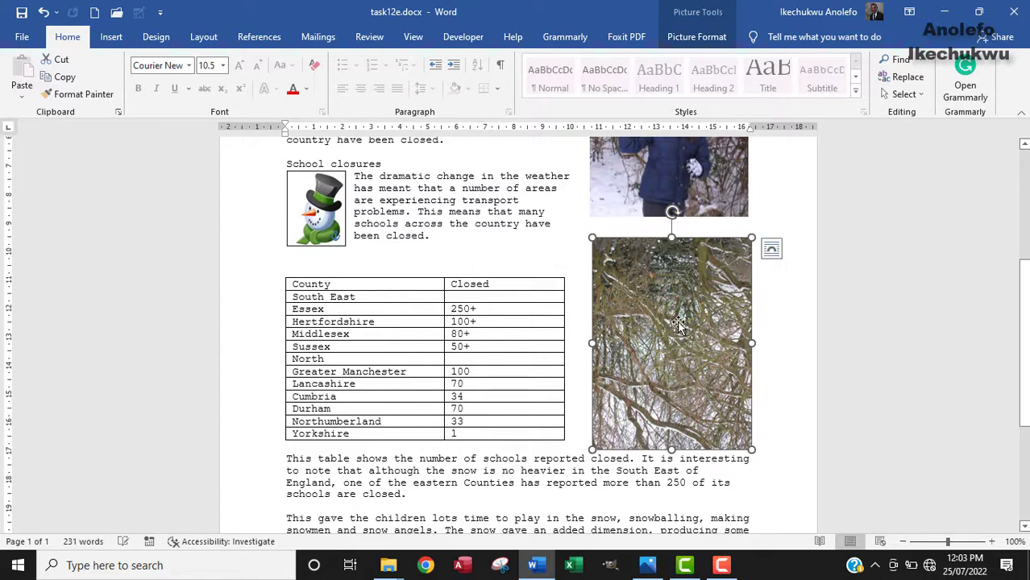
pyautogui.click(774, 330)
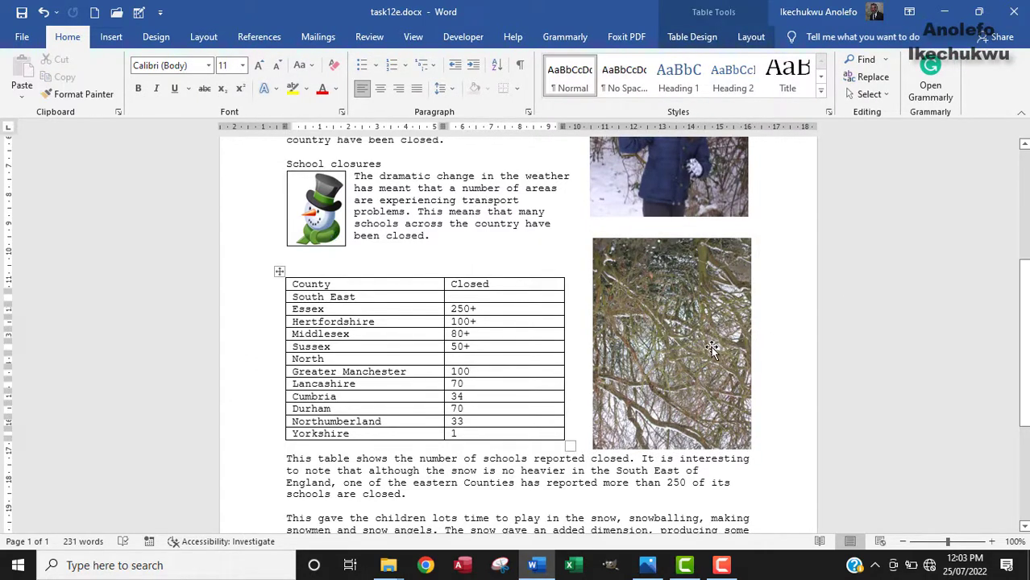
pyautogui.click(673, 347)
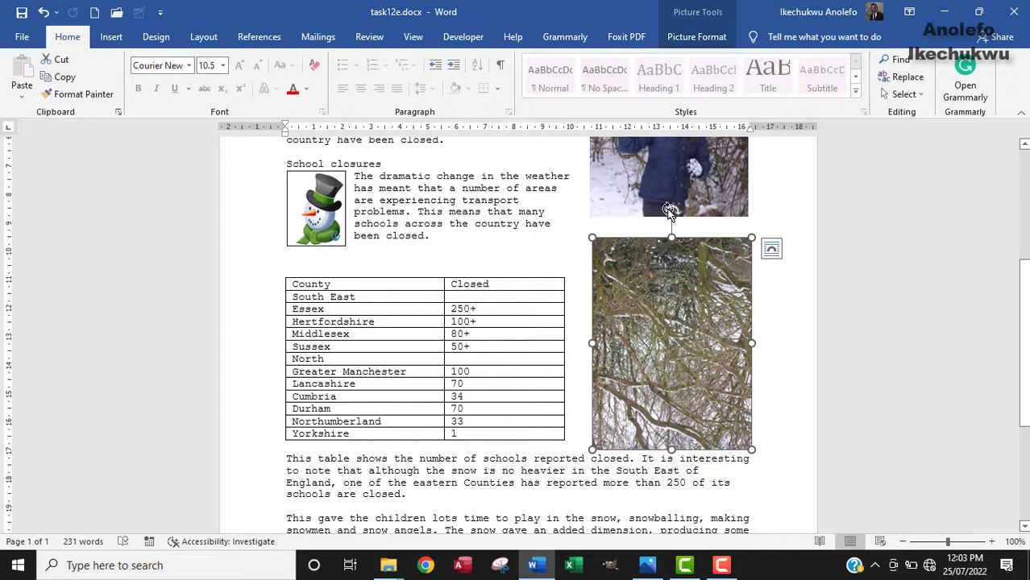
pyautogui.moveTo(692, 212); pyautogui.dragTo(677, 439)
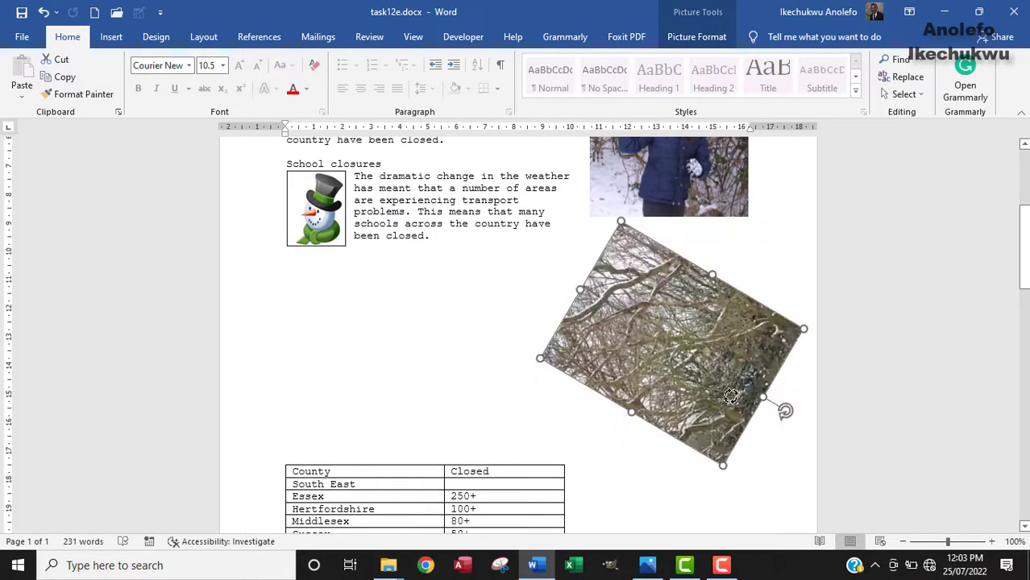
pyautogui.hotkey('ctrl', 'z')
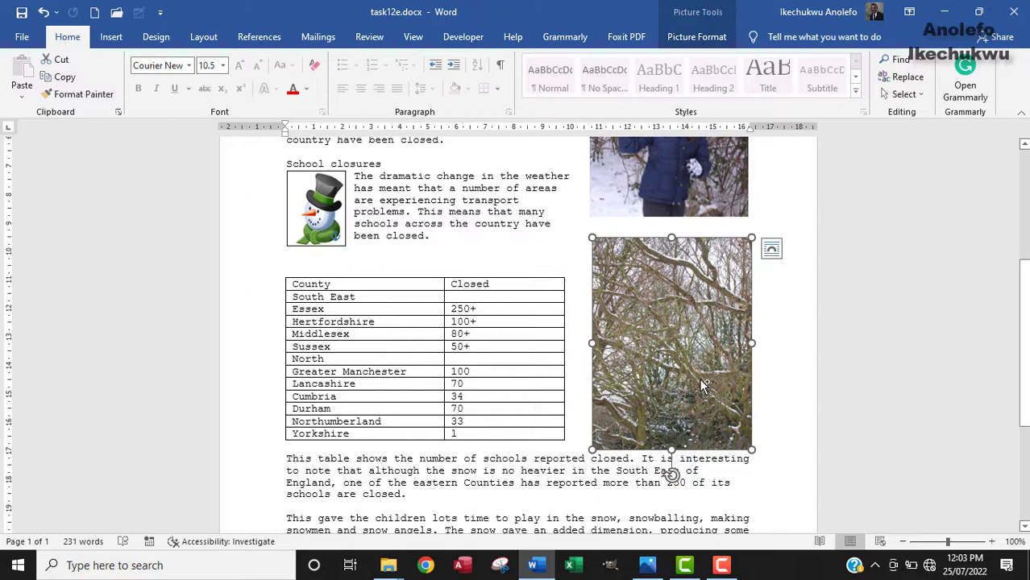
pyautogui.hotkey('ctrl', 'z')
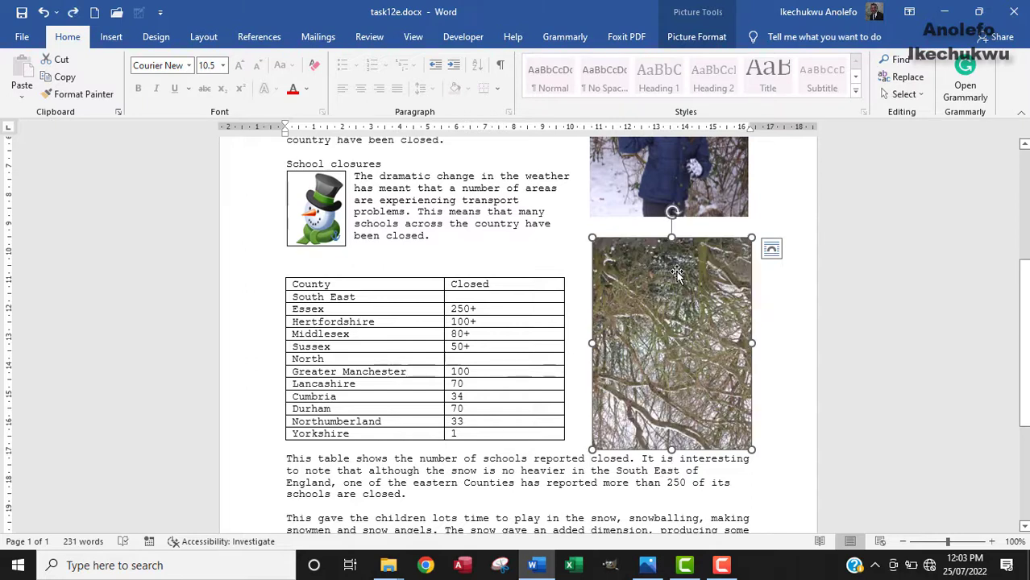
# Step: Open the Format Picture pane for the trees photo from its right-click menu
pyautogui.rightClick(685, 300)
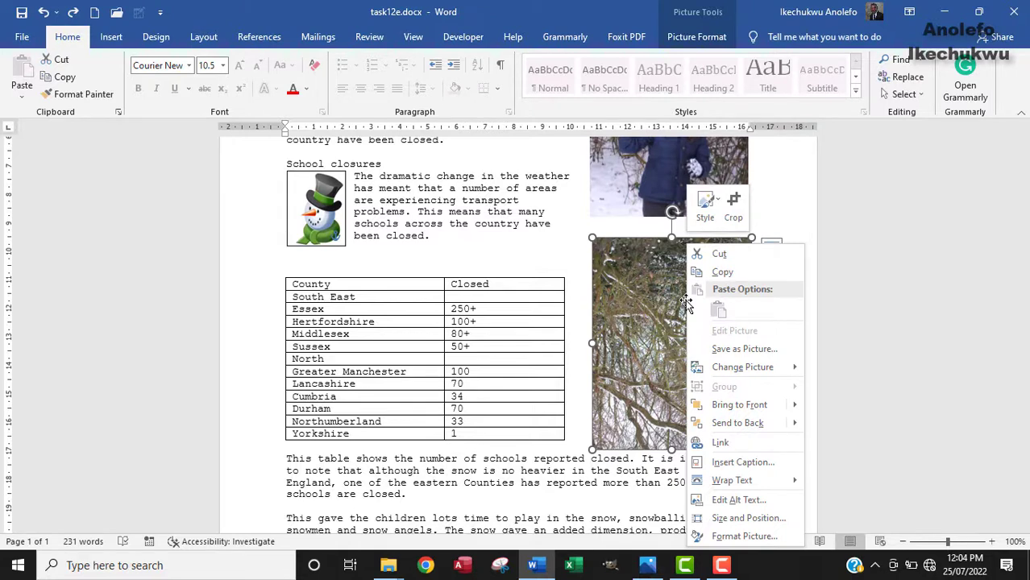
pyautogui.rightClick(659, 299)
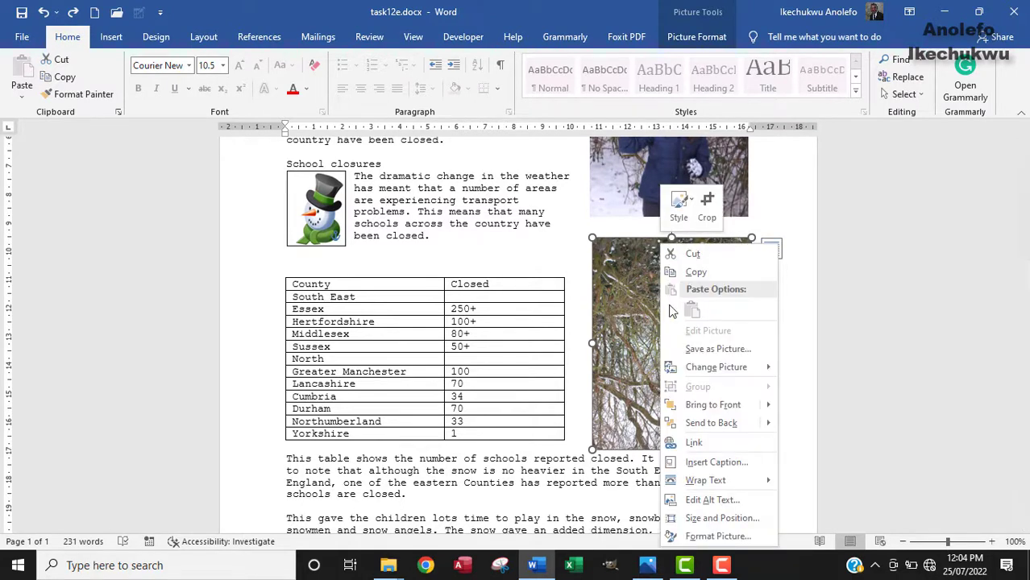
pyautogui.click(711, 537)
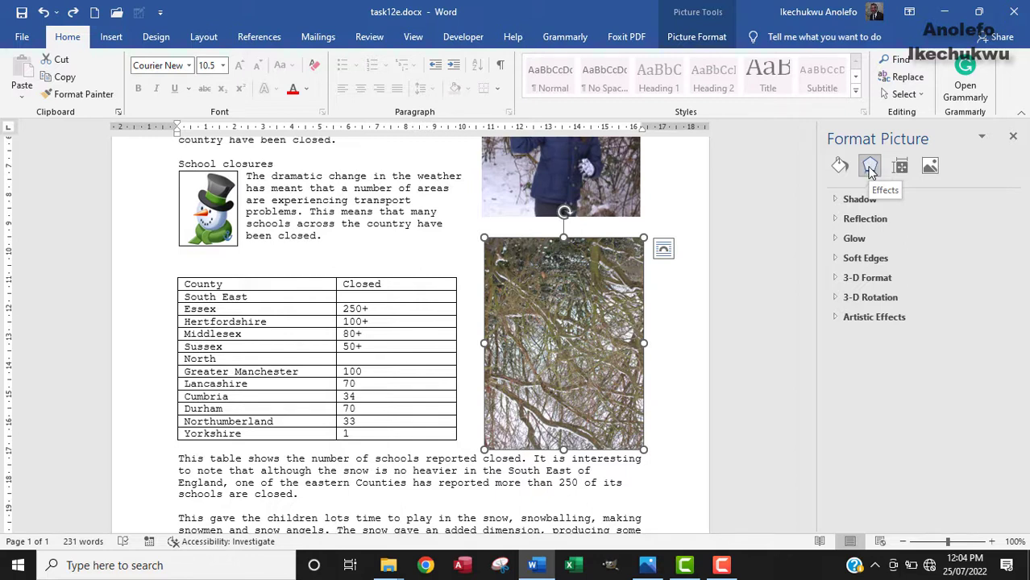
# Step: Set the photo's 3-D Z Rotation to 180° and close the Format Picture pane
pyautogui.click(837, 300)
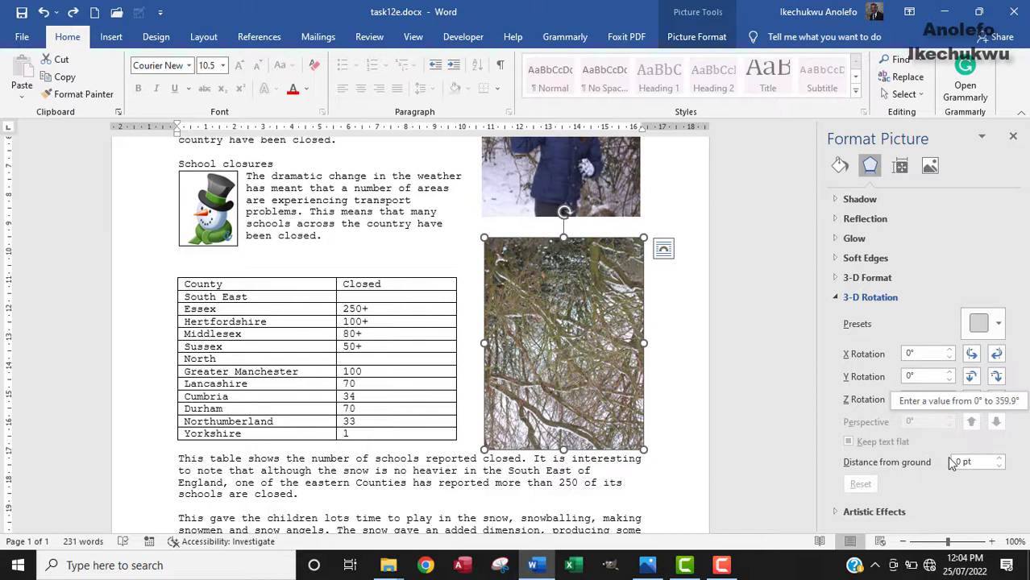
pyautogui.click(912, 398)
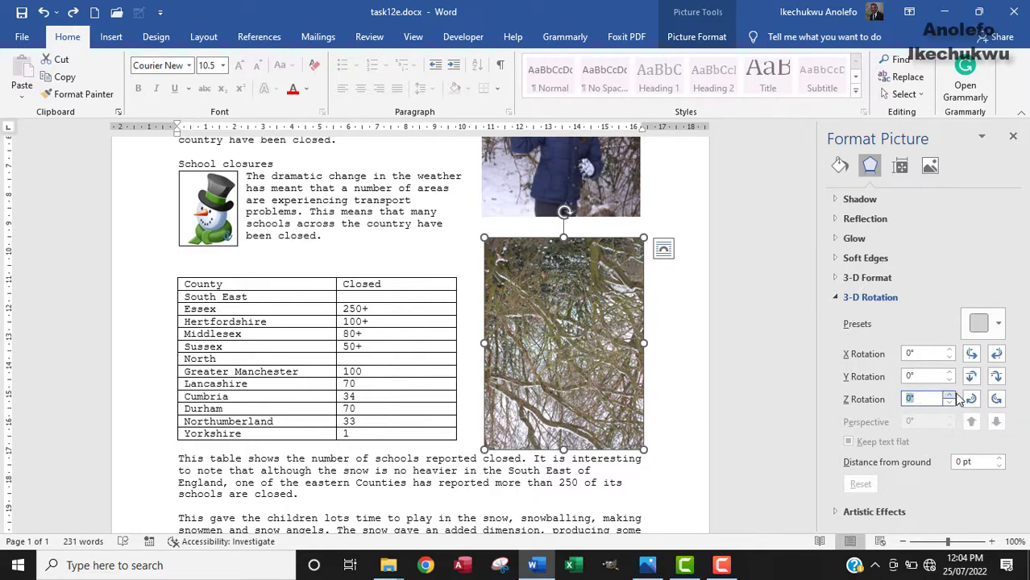
pyautogui.click(949, 394)
pyautogui.click(949, 395)
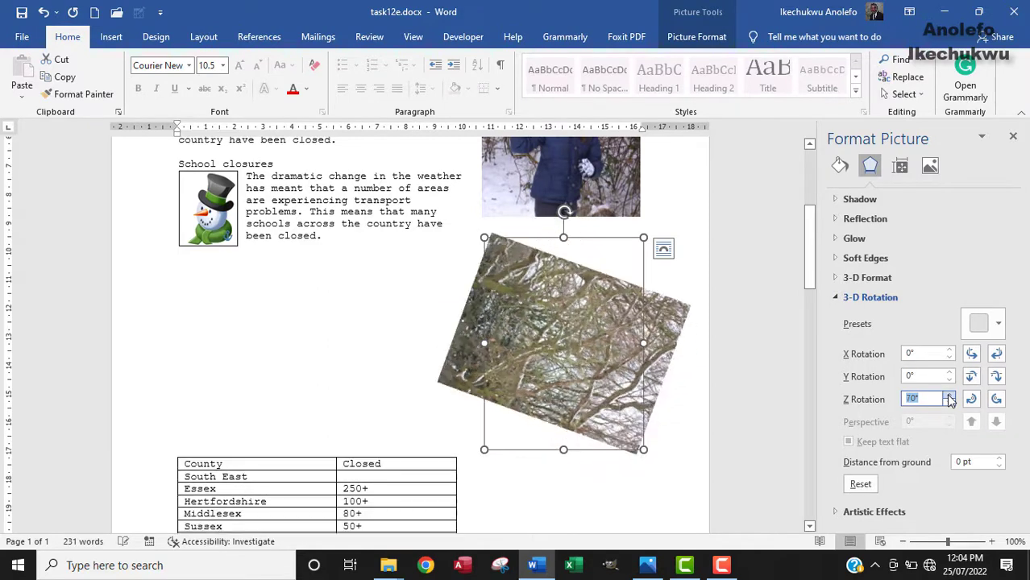
pyautogui.click(949, 395)
pyautogui.click(949, 395)
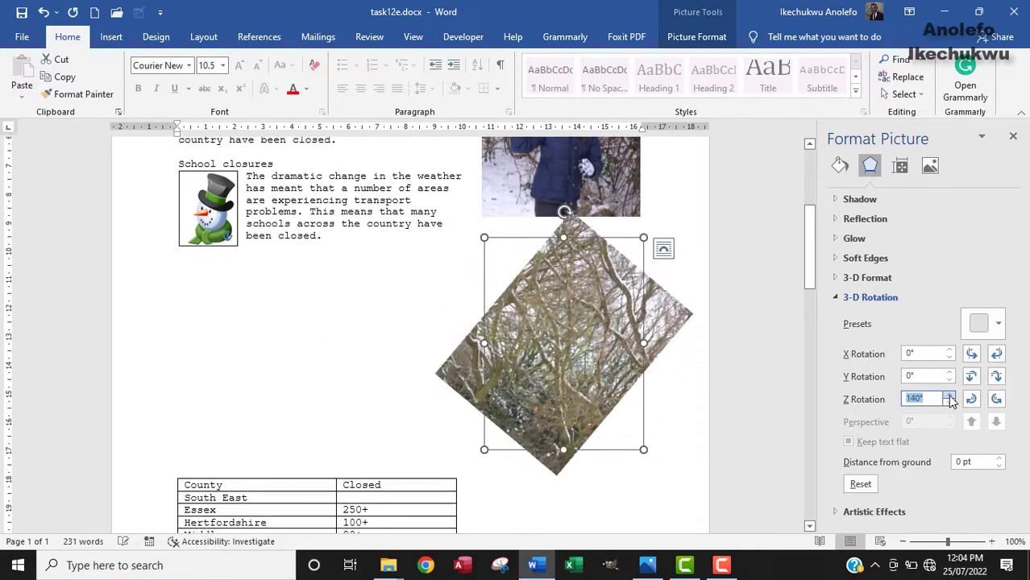
pyautogui.click(949, 396)
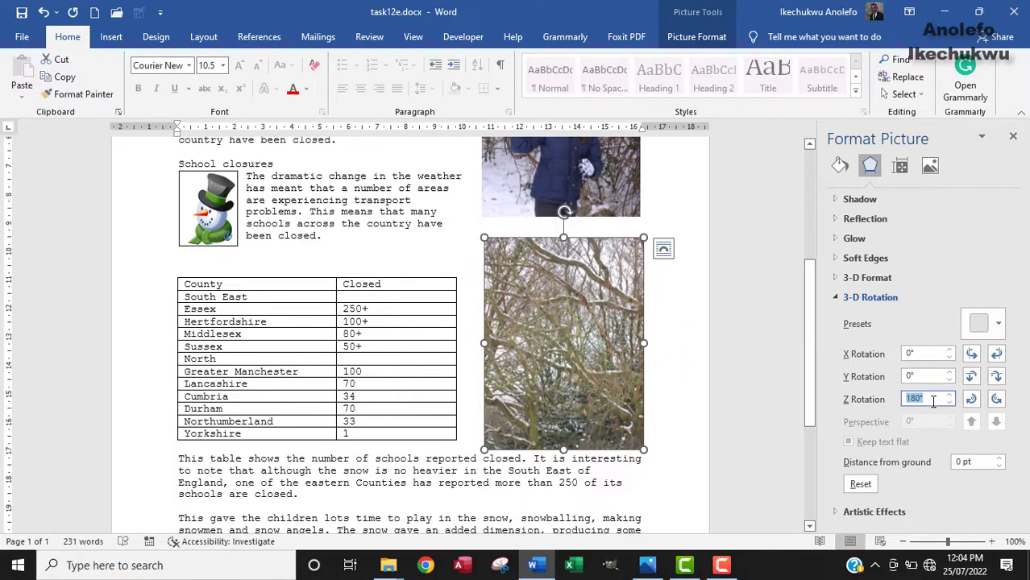
pyautogui.write('180')
pyautogui.click(1013, 137)
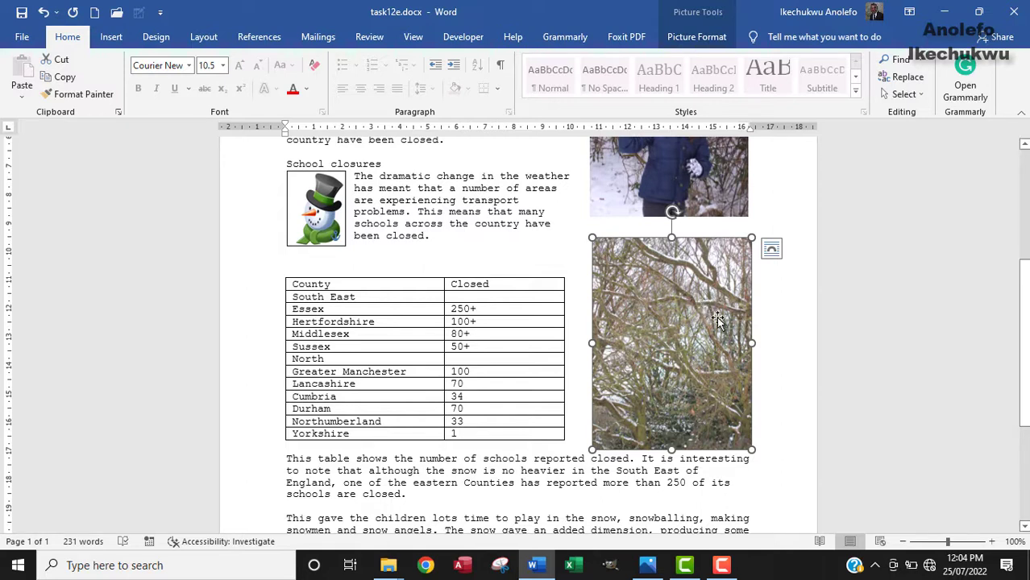
pyautogui.click(786, 319)
pyautogui.scroll(-3, 849, 370)
pyautogui.scroll(-3, 848, 370)
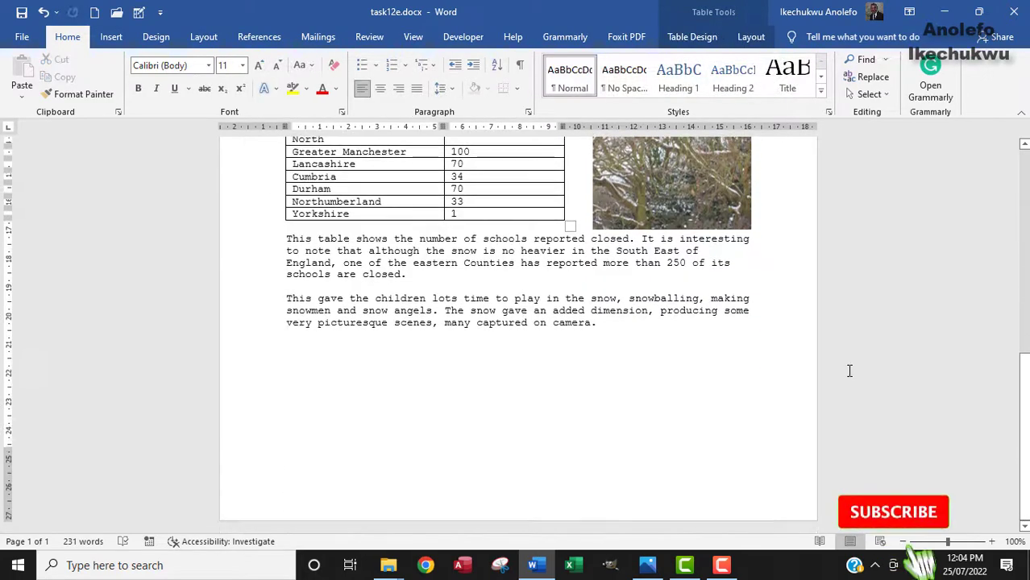
pyautogui.scroll(6, 848, 370)
pyautogui.scroll(5, 848, 371)
pyautogui.scroll(-2, 848, 371)
pyautogui.scroll(-2, 848, 371)
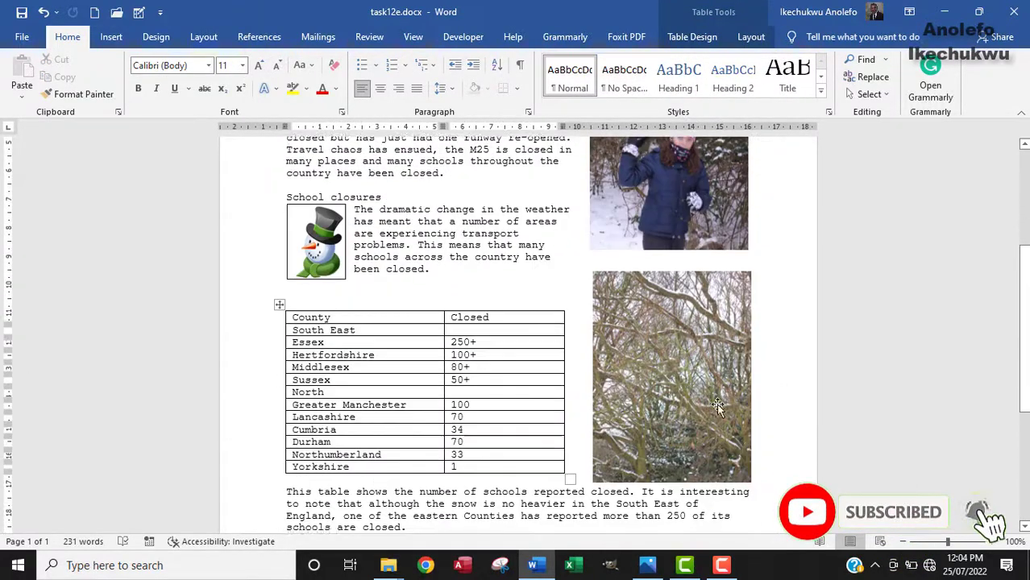